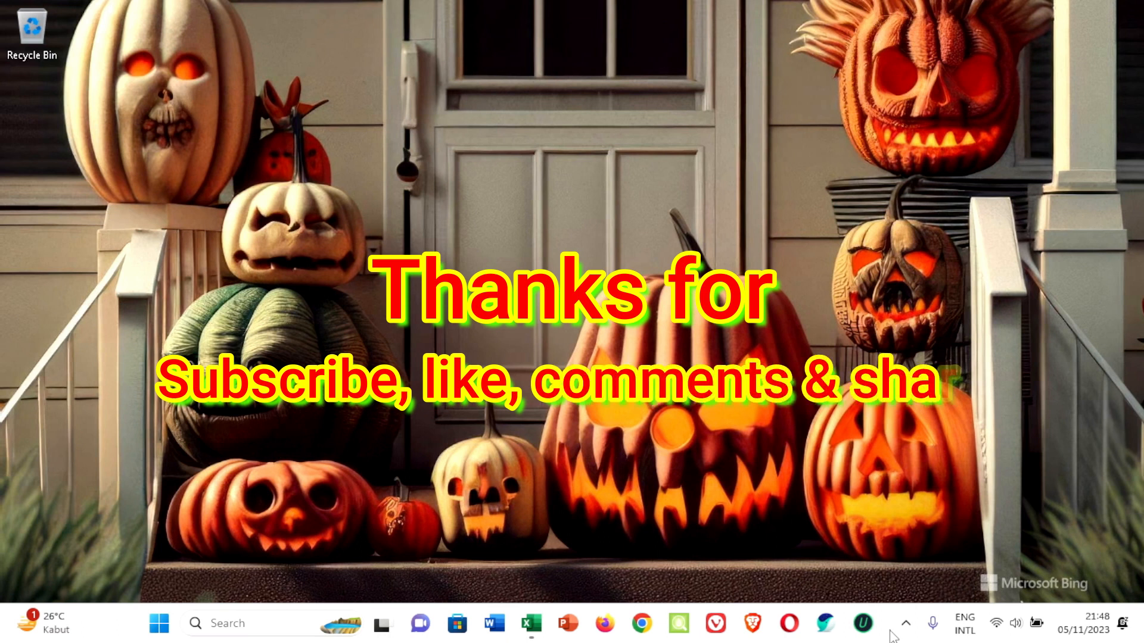
Step: Switch to the Excel workbook and examine the October 2023 sales table and the per-item summary table with its Jumlah formula
{"action": "left_click", "coordinate": [534, 624]}
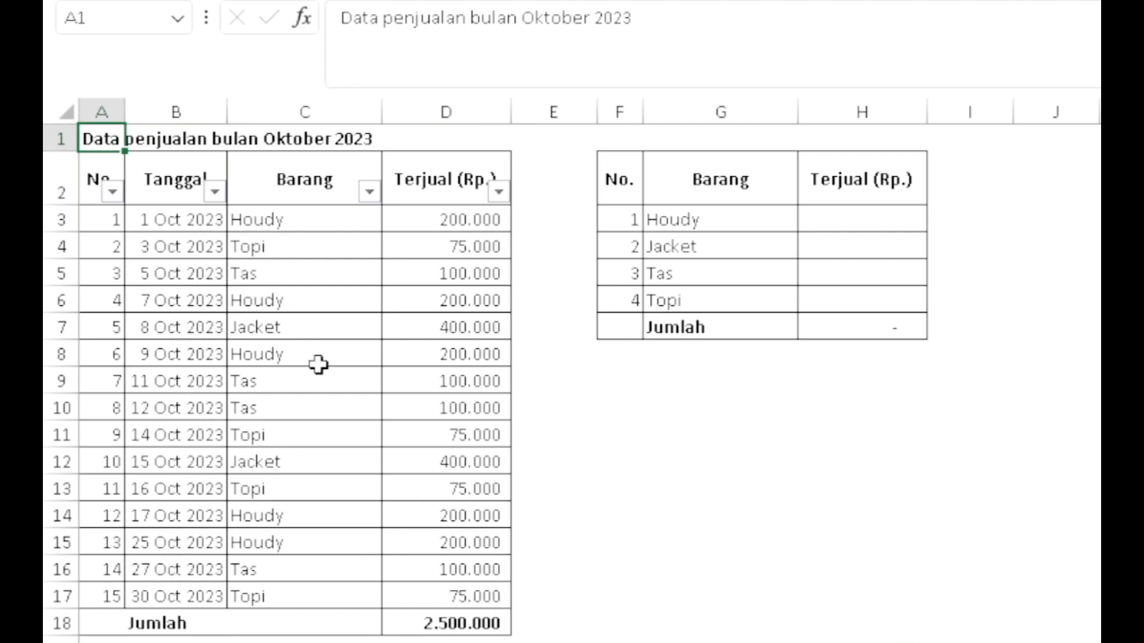
{"action": "left_click", "coordinate": [321, 220]}
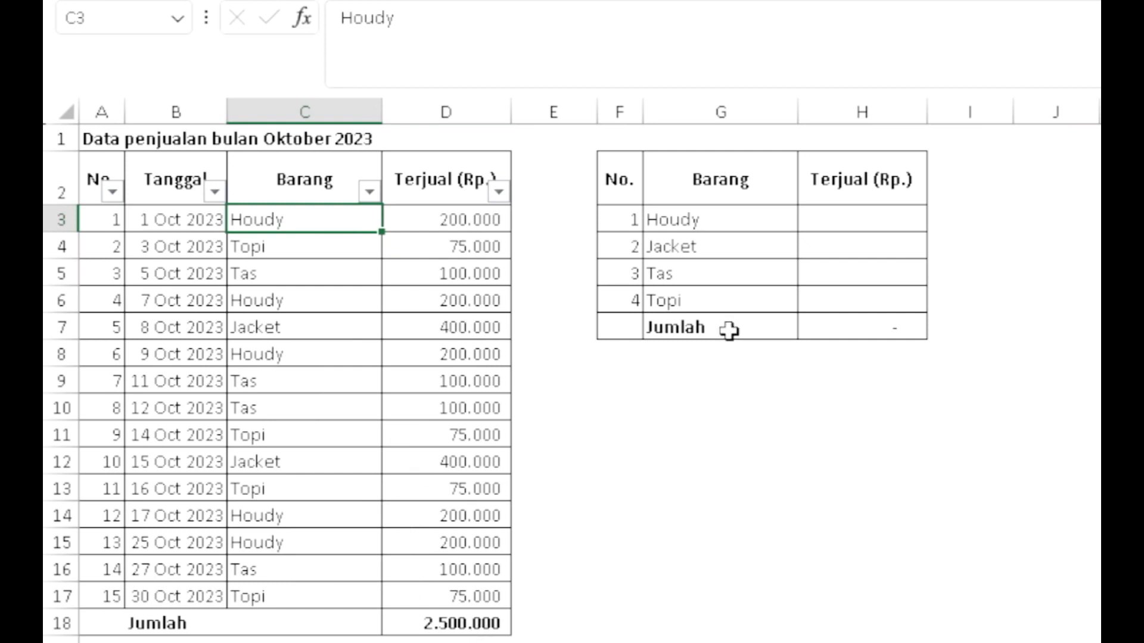
{"action": "left_click", "coordinate": [691, 221]}
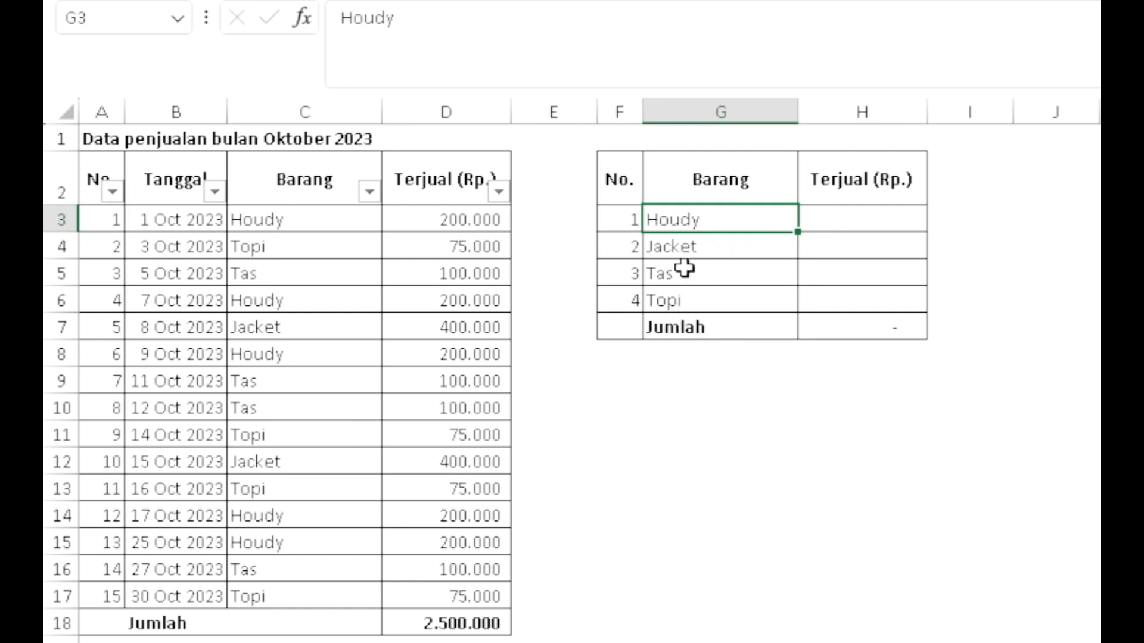
{"action": "left_click", "coordinate": [858, 328]}
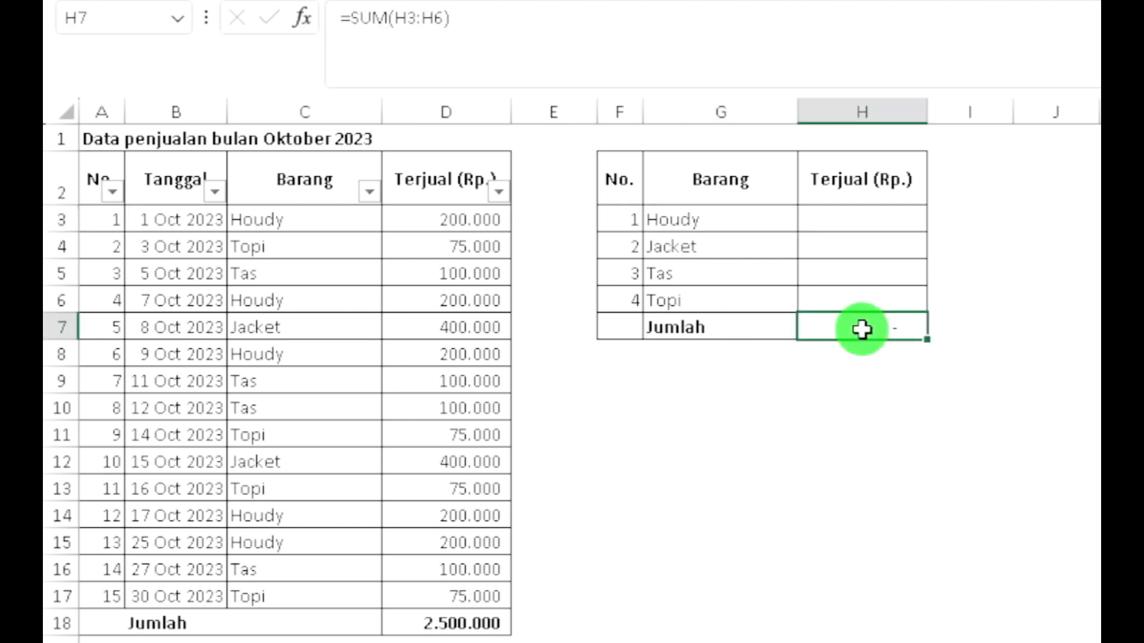
{"action": "left_click", "coordinate": [858, 224]}
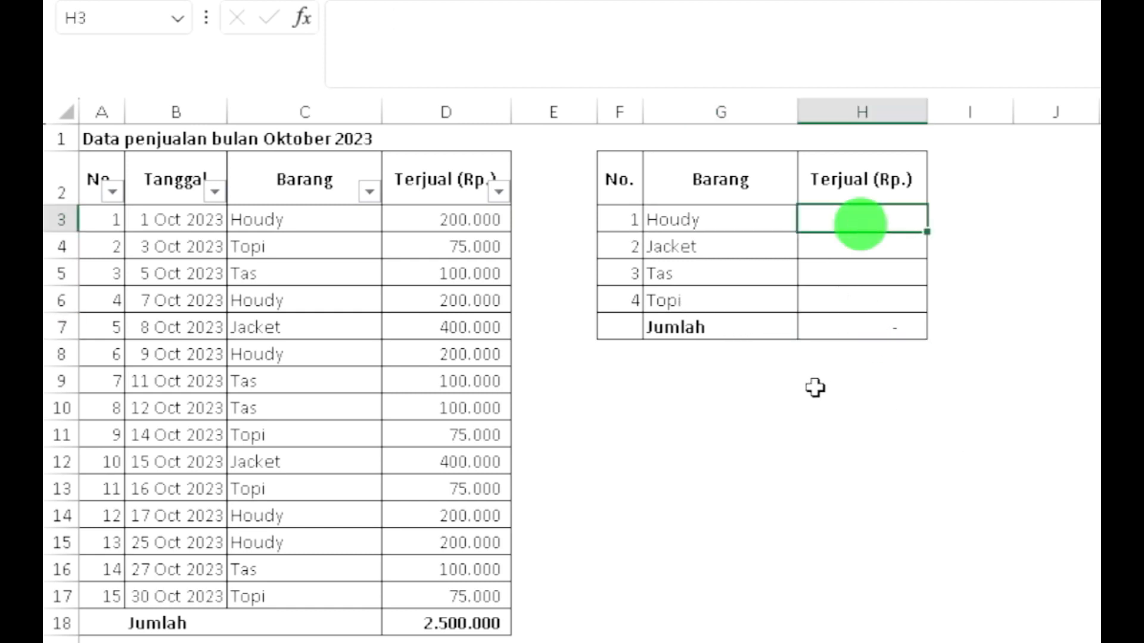
{"action": "left_click", "coordinate": [703, 251]}
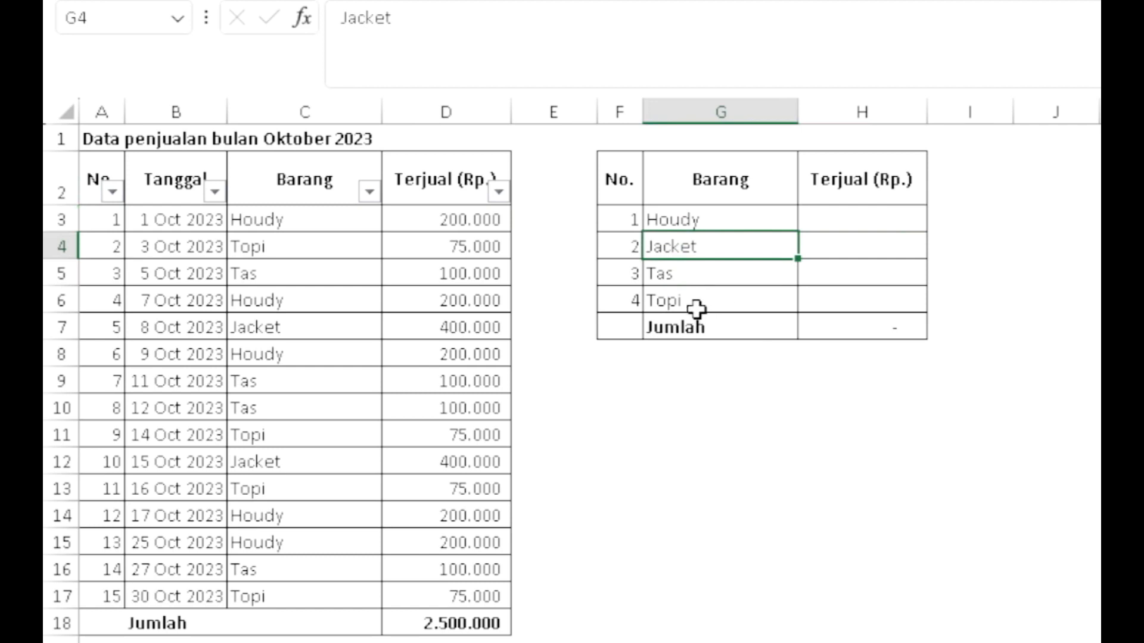
Step: Start a SUMIF formula in H3 for Houdy, using the absolute range $C$3:$D$17 as its first argument
{"action": "left_click", "coordinate": [884, 215]}
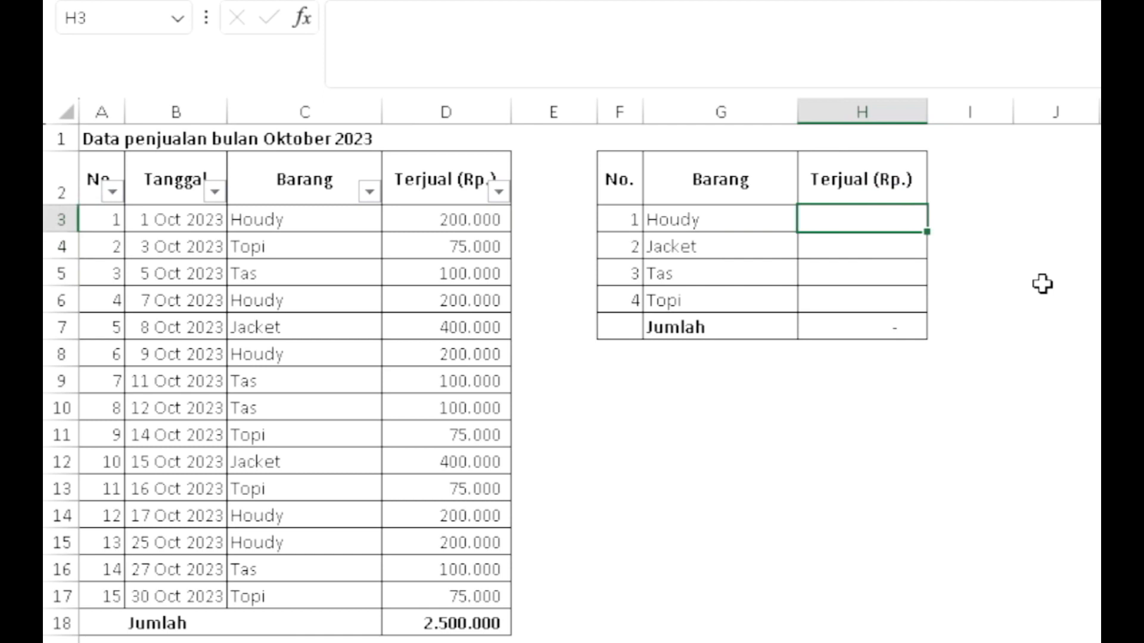
{"action": "type", "text": "="}
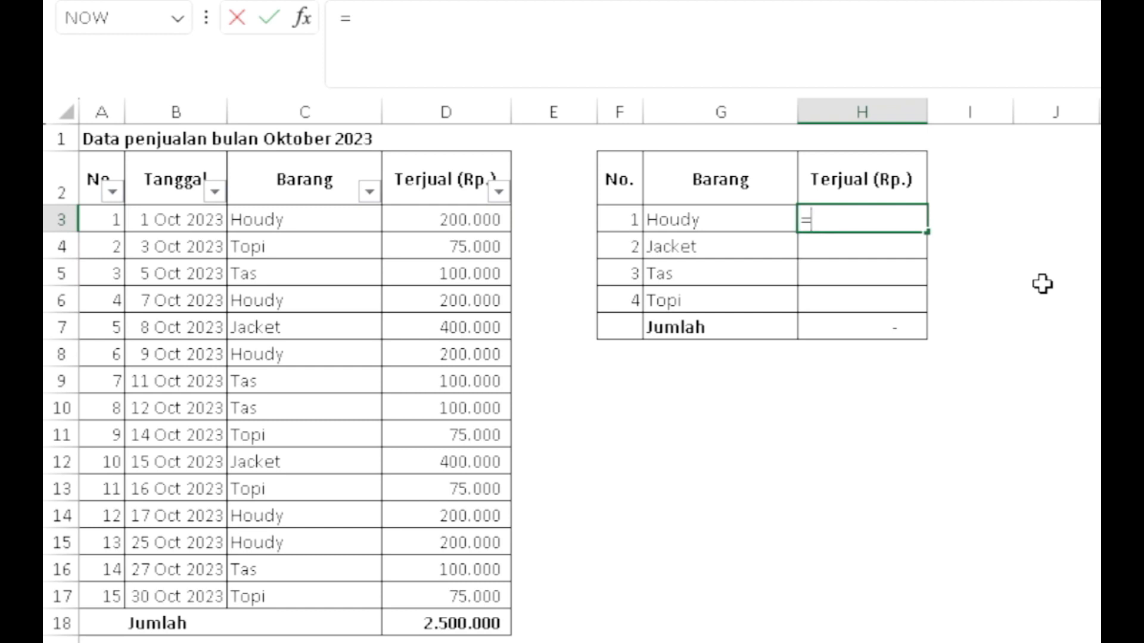
{"action": "type", "text": "sumif"}
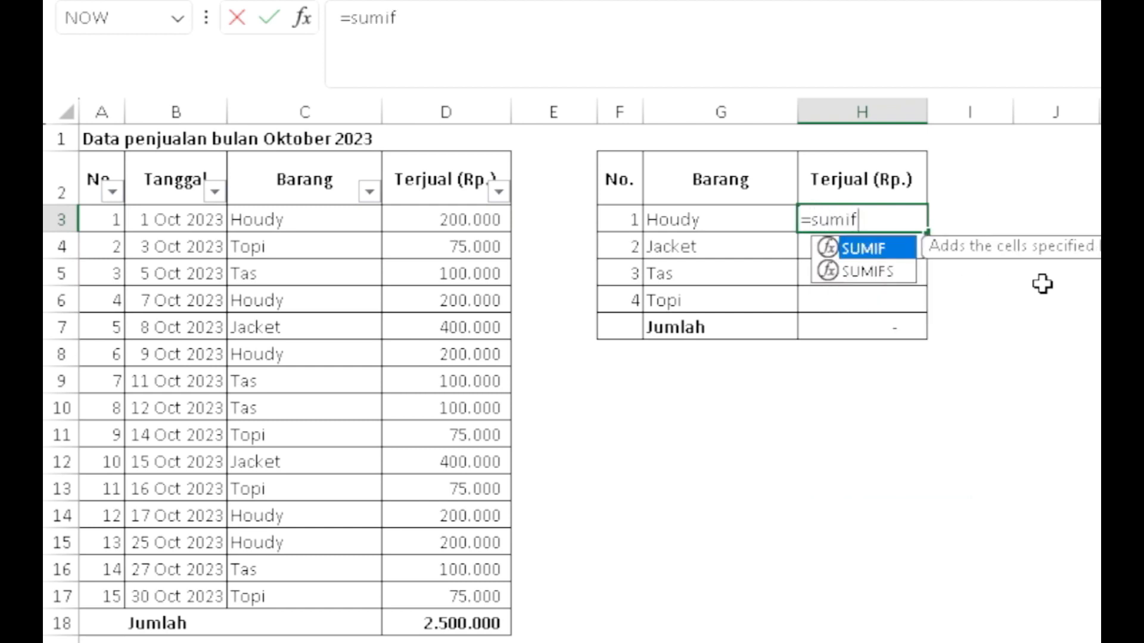
{"action": "type", "text": "("}
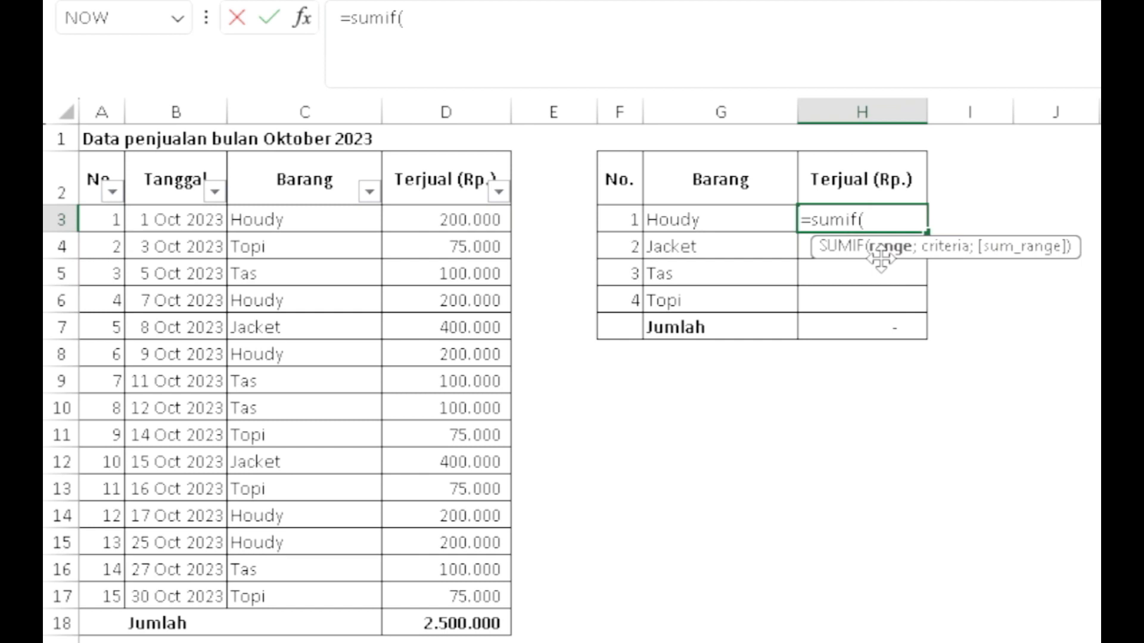
{"action": "left_click_drag", "start_coordinate": [289, 220], "coordinate": [459, 593]}
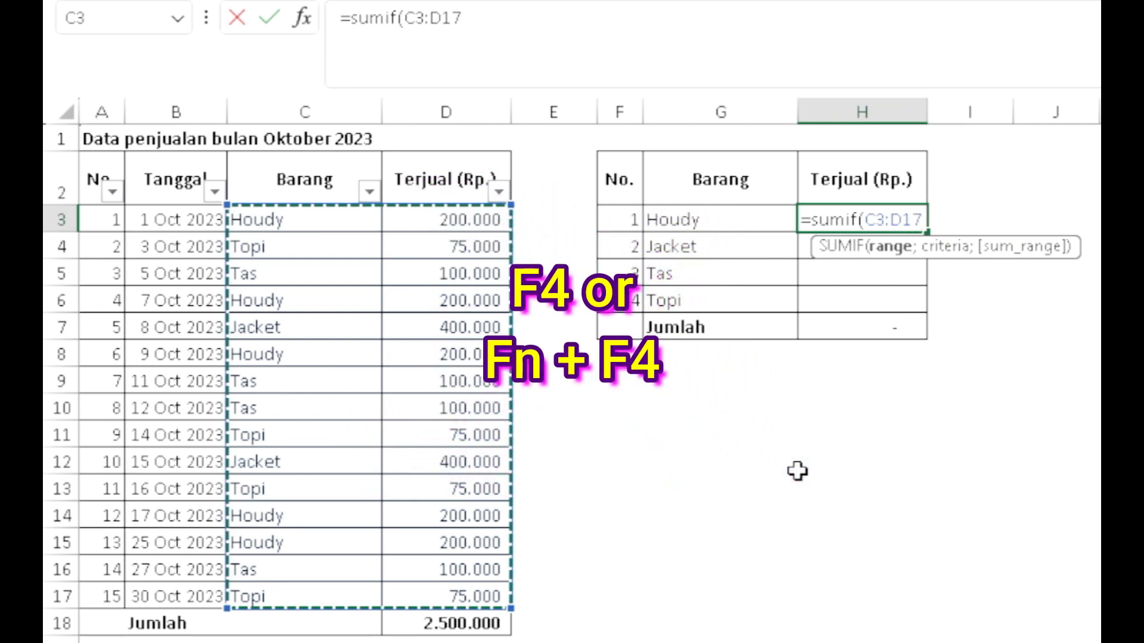
{"action": "key", "text": "F4"}
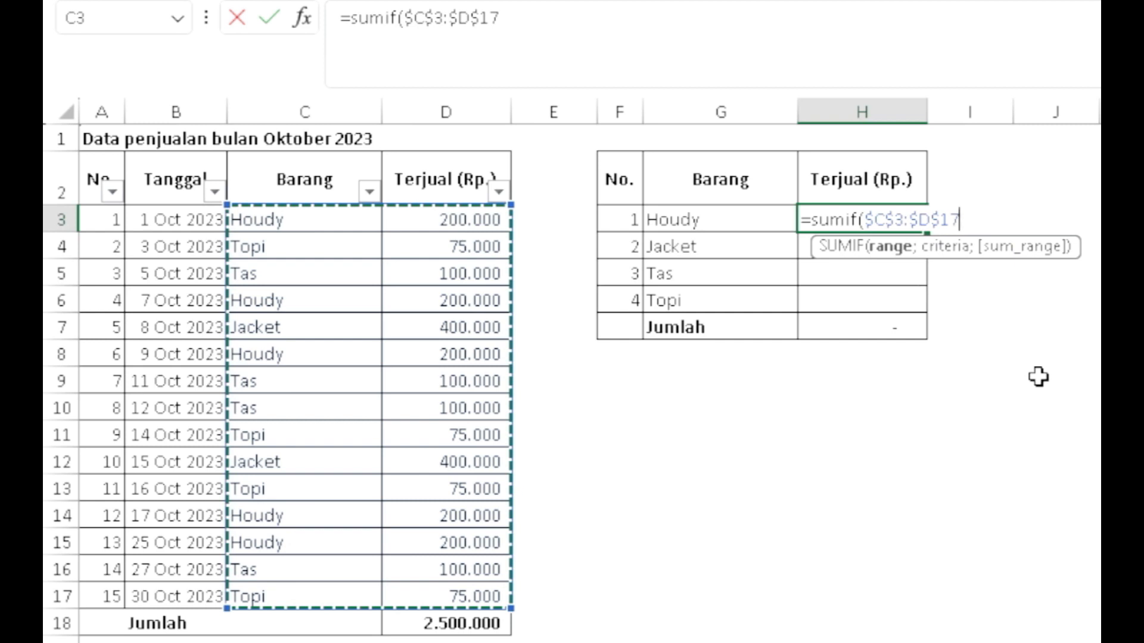
Step: Complete the SUMIF formula in H3 with criterion G3 and the absolute sum range $D$3:$D$17
{"action": "type", "text": ";"}
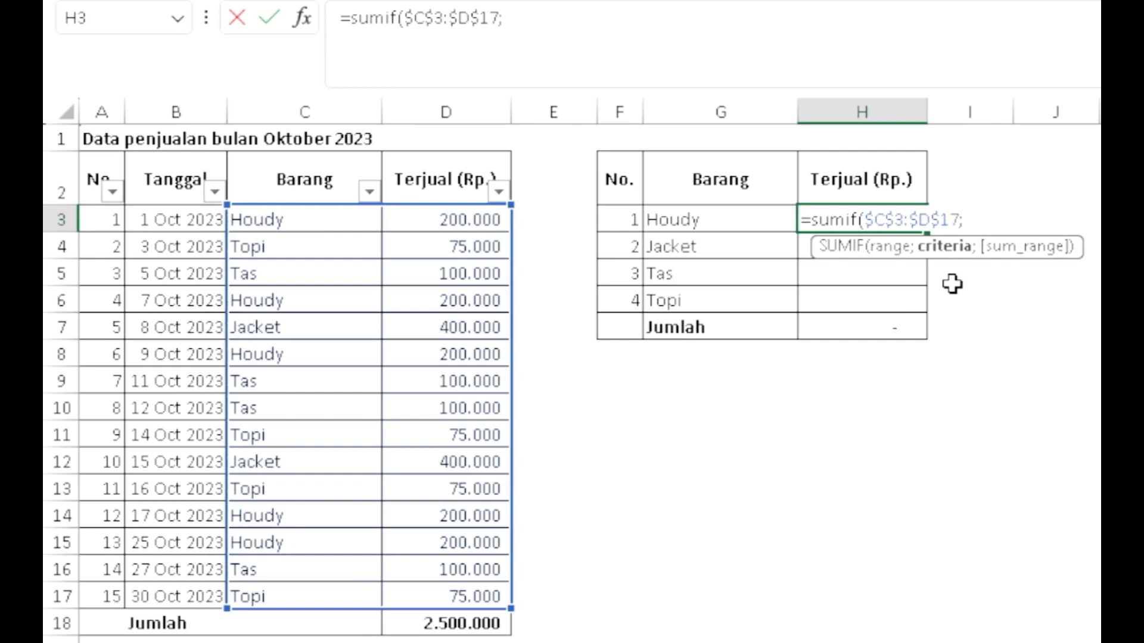
{"action": "left_click", "coordinate": [694, 220]}
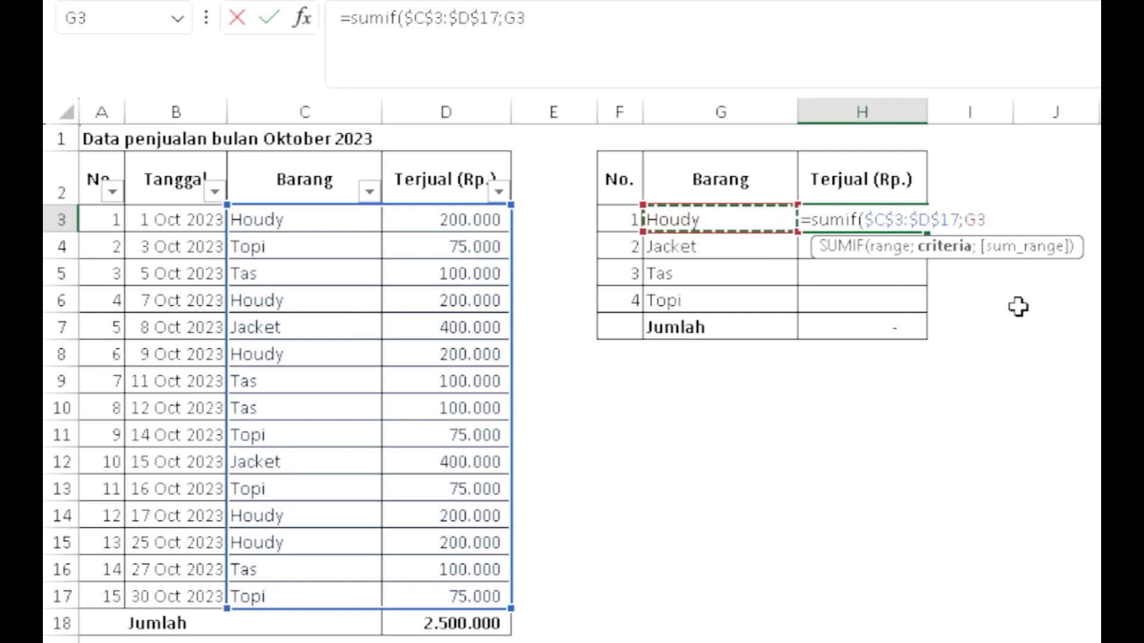
{"action": "type", "text": ";"}
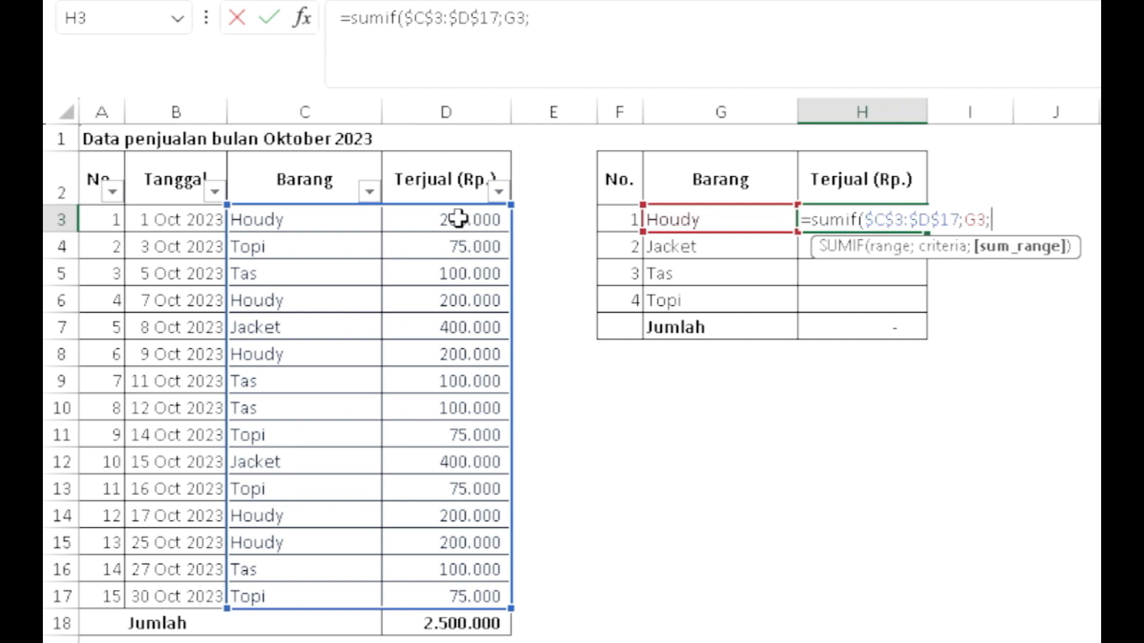
{"action": "left_click_drag", "start_coordinate": [455, 216], "coordinate": [460, 599]}
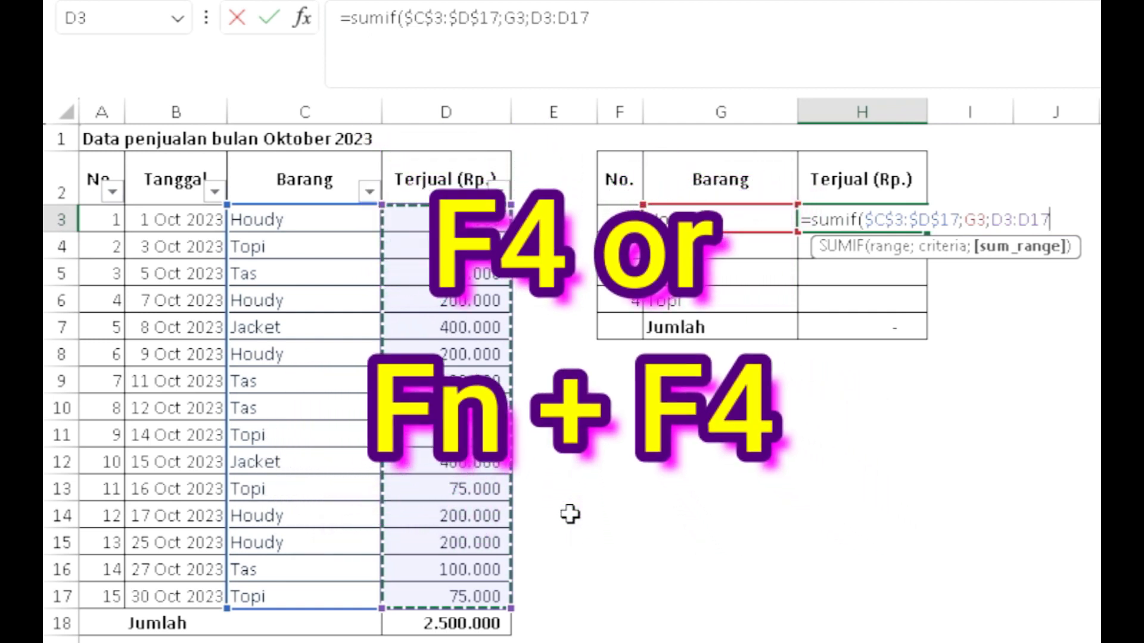
{"action": "key", "text": "F4"}
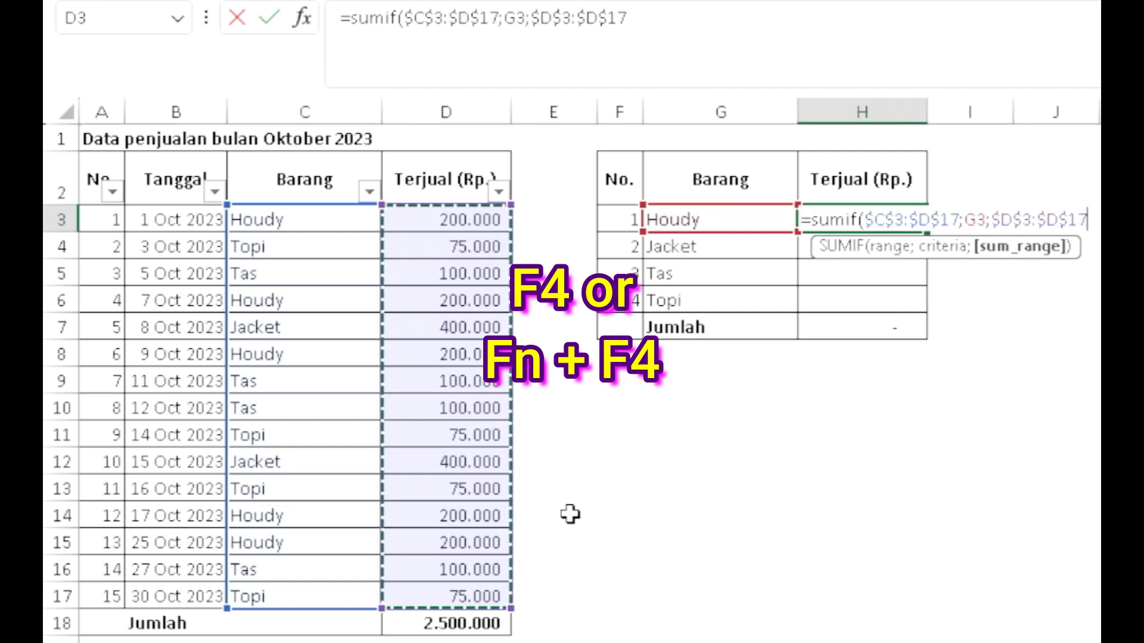
{"action": "type", "text": ")"}
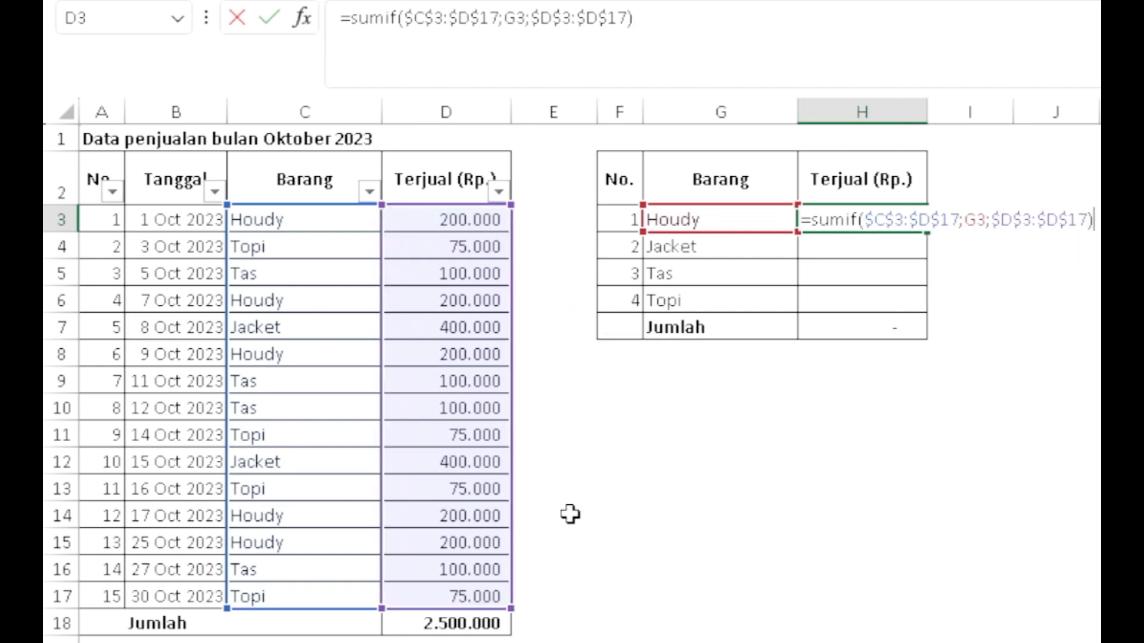
{"action": "key", "text": "Return"}
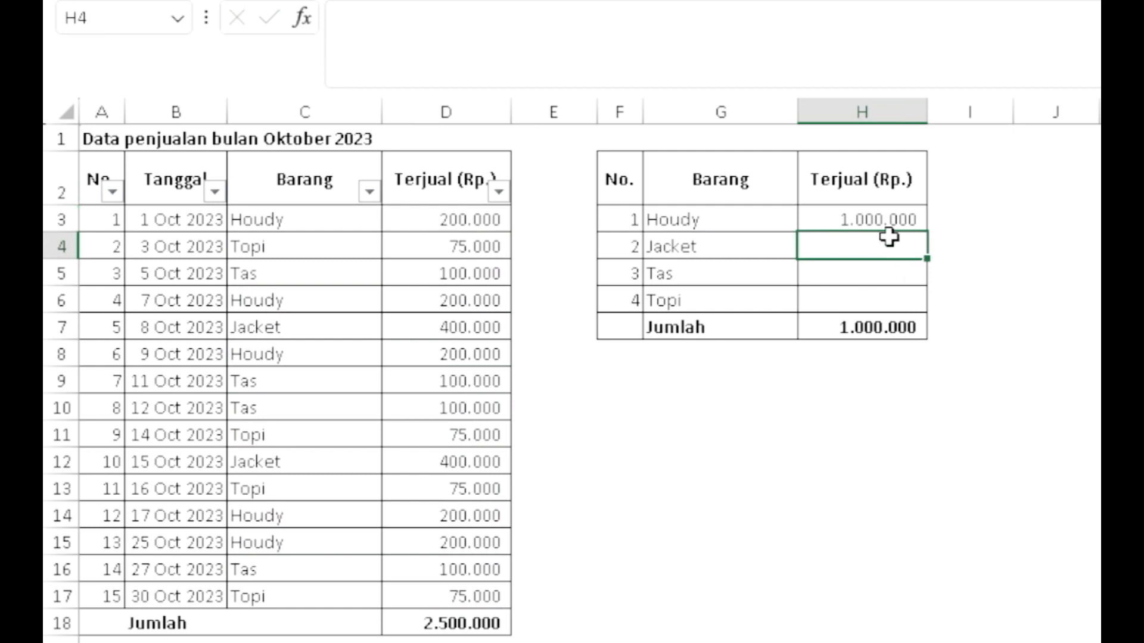
Step: Copy the SUMIF formula from H3 down through H6 and compare the Jumlah totals in D18 and H7
{"action": "left_click", "coordinate": [862, 220]}
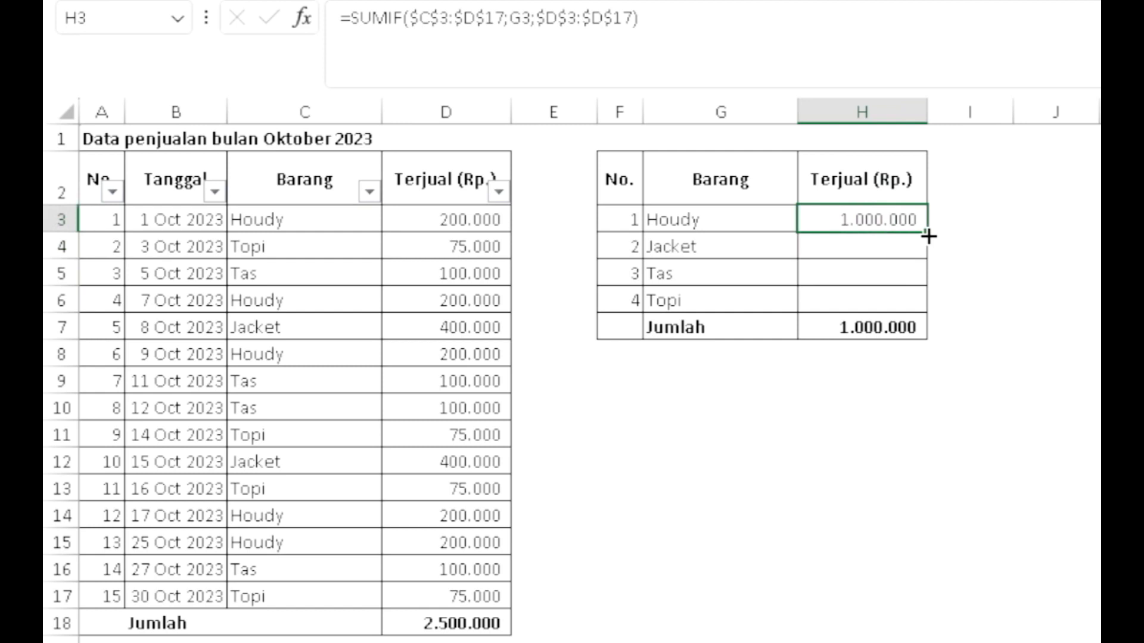
{"action": "left_click_drag", "start_coordinate": [928, 234], "coordinate": [950, 305]}
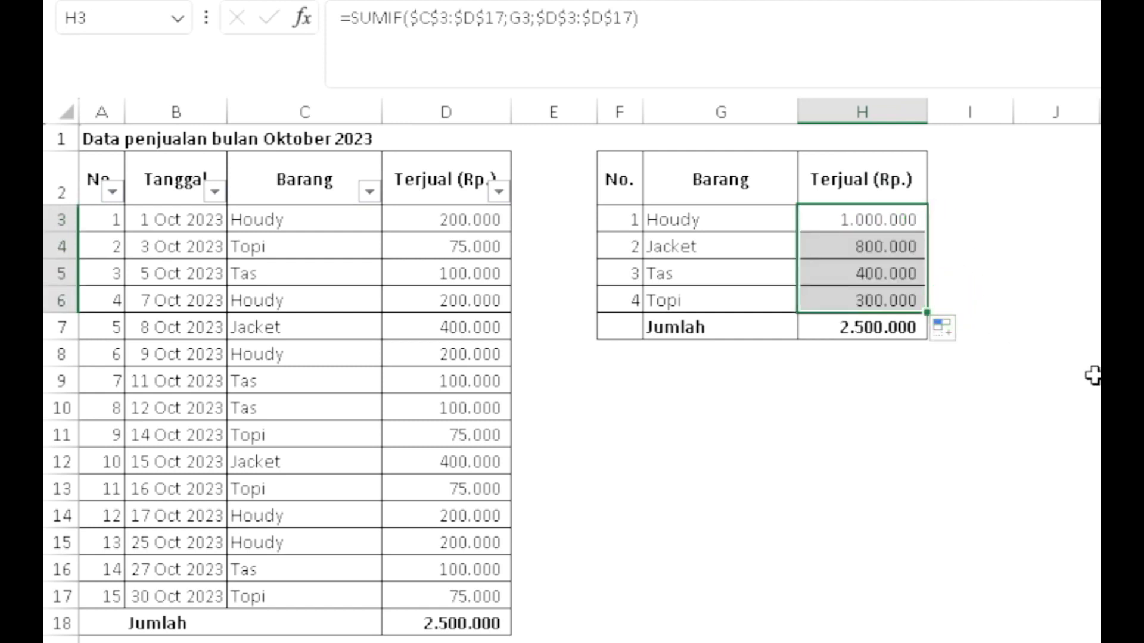
{"action": "left_click", "coordinate": [425, 631]}
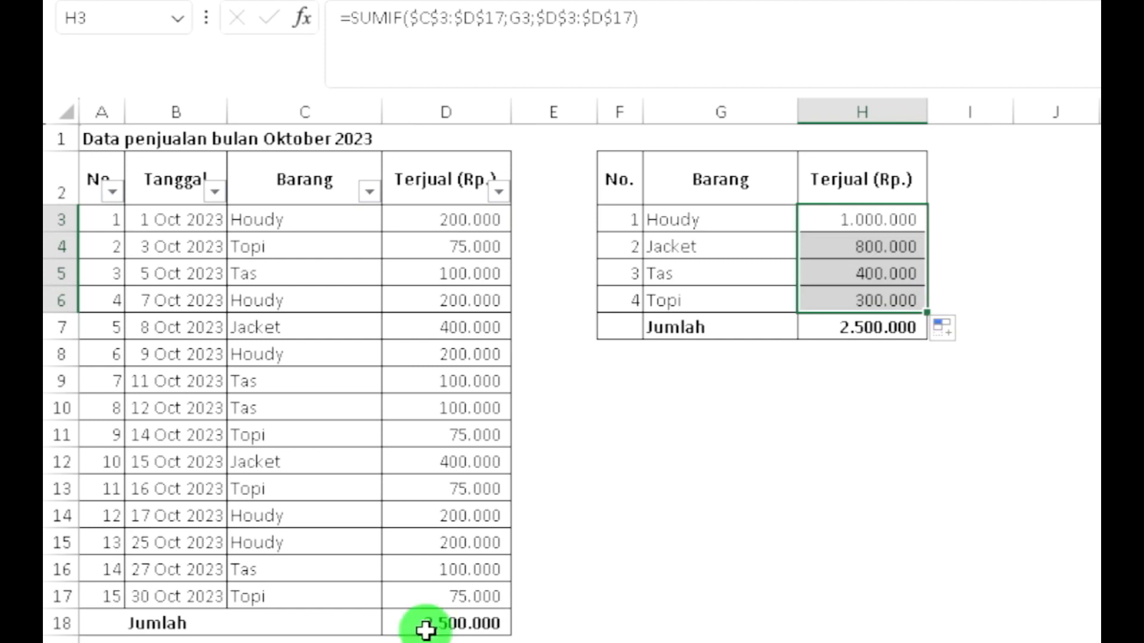
{"action": "left_click", "coordinate": [877, 333]}
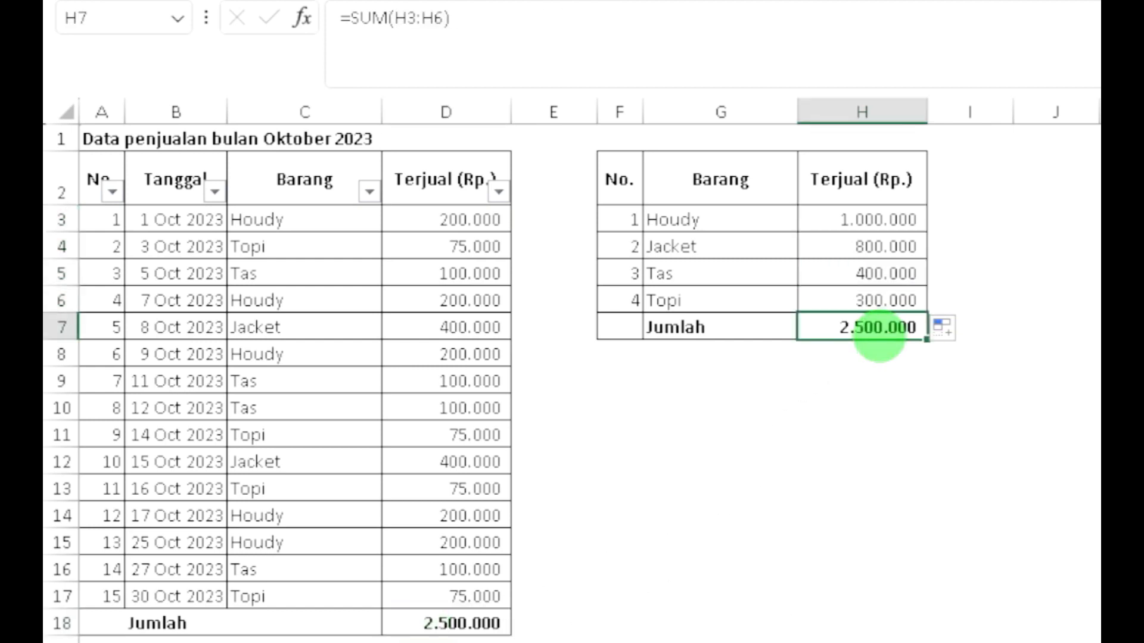
Step: Check the Houdy total in H3 against its individual sales amounts in D3, D6, D8, D14 and D15
{"action": "left_click", "coordinate": [858, 222]}
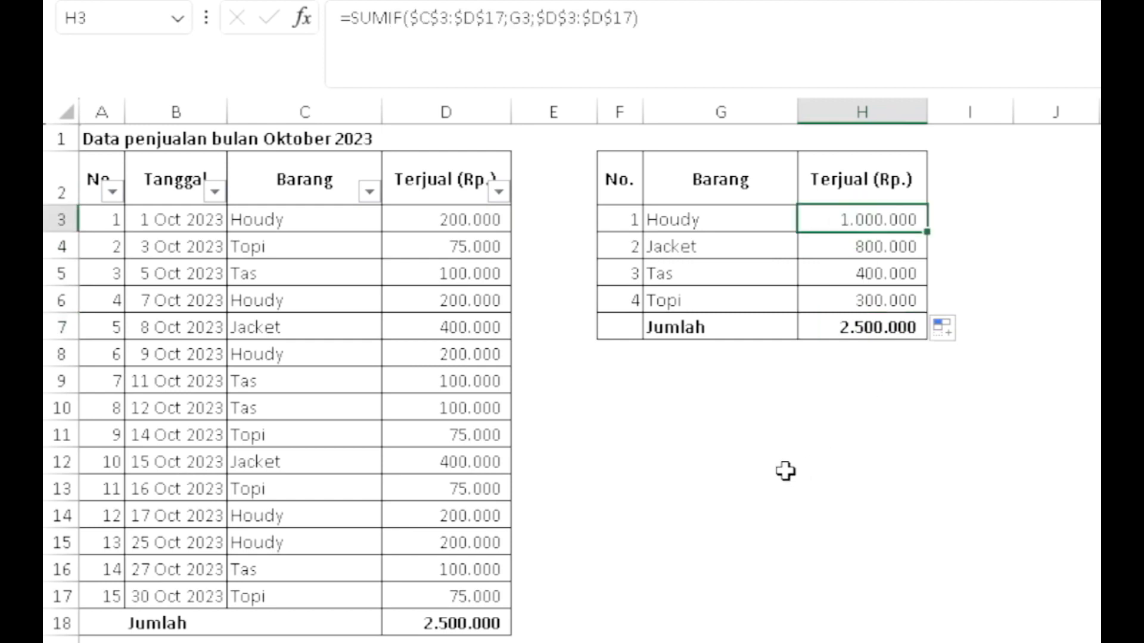
{"action": "left_click", "coordinate": [469, 221]}
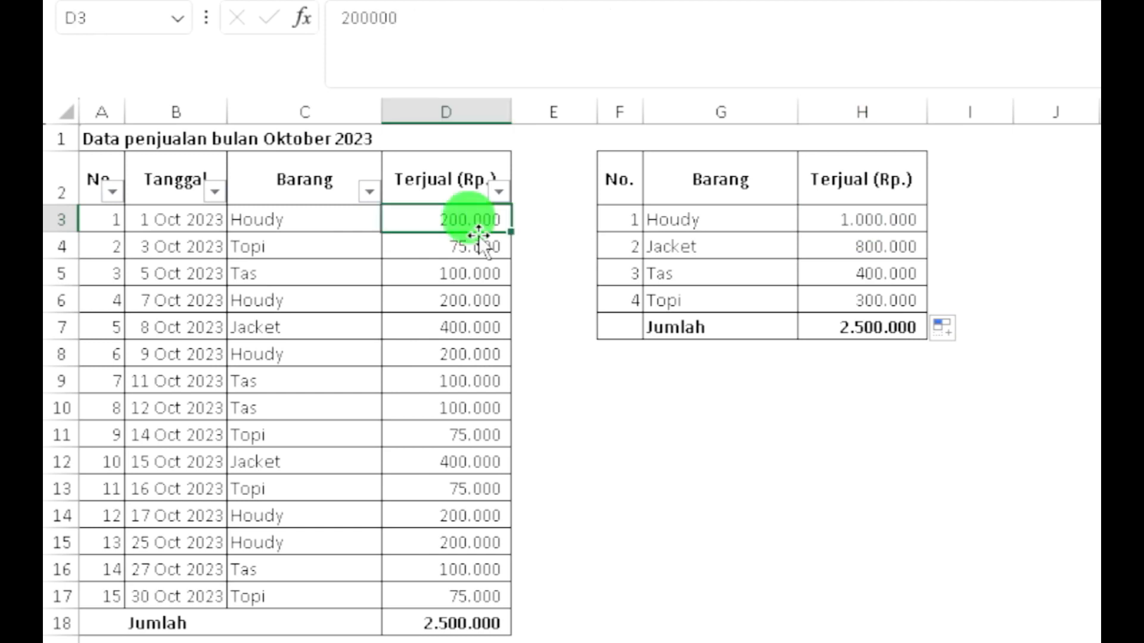
{"action": "left_click", "coordinate": [446, 301], "text": "ctrl"}
{"action": "left_click", "coordinate": [469, 355], "text": "ctrl"}
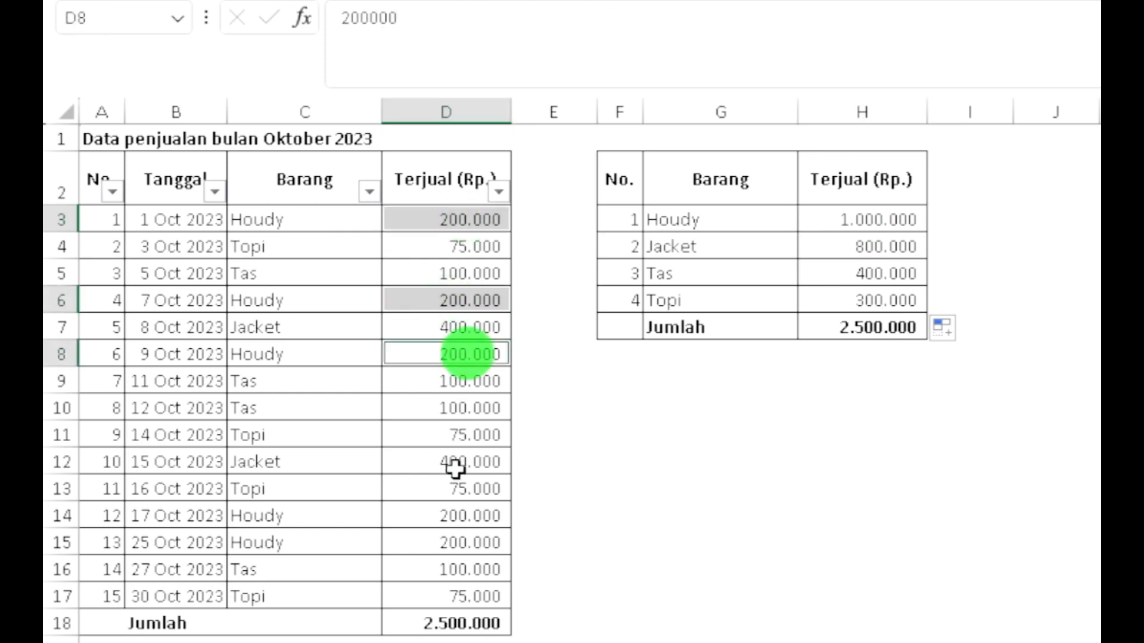
{"action": "left_click", "coordinate": [452, 518], "text": "ctrl"}
{"action": "left_click", "coordinate": [455, 541], "text": "ctrl"}
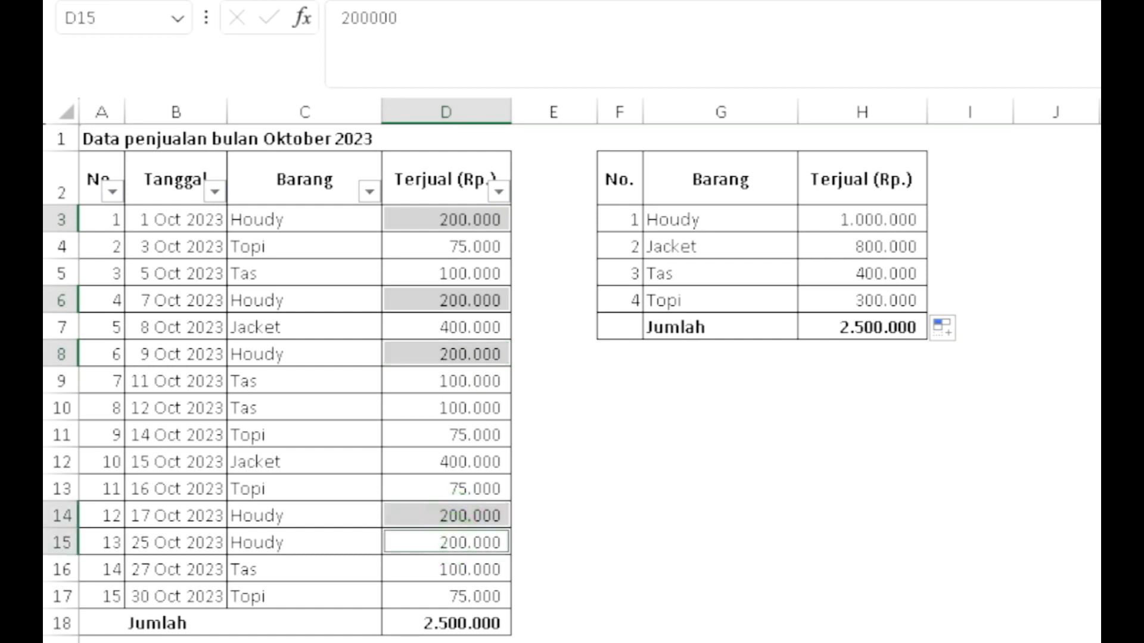
Step: Review the copied SUMIF formulas for Jacket, Tas and Topi in H4 through H6, then select the summary table's No. header
{"action": "left_click", "coordinate": [875, 248]}
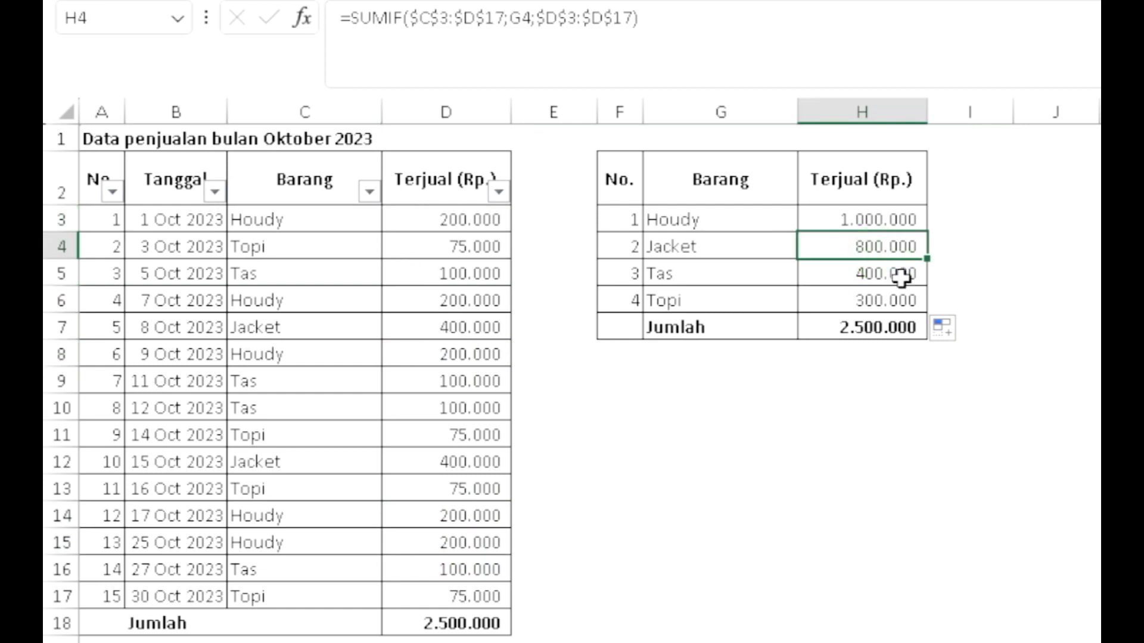
{"action": "left_click", "coordinate": [881, 277]}
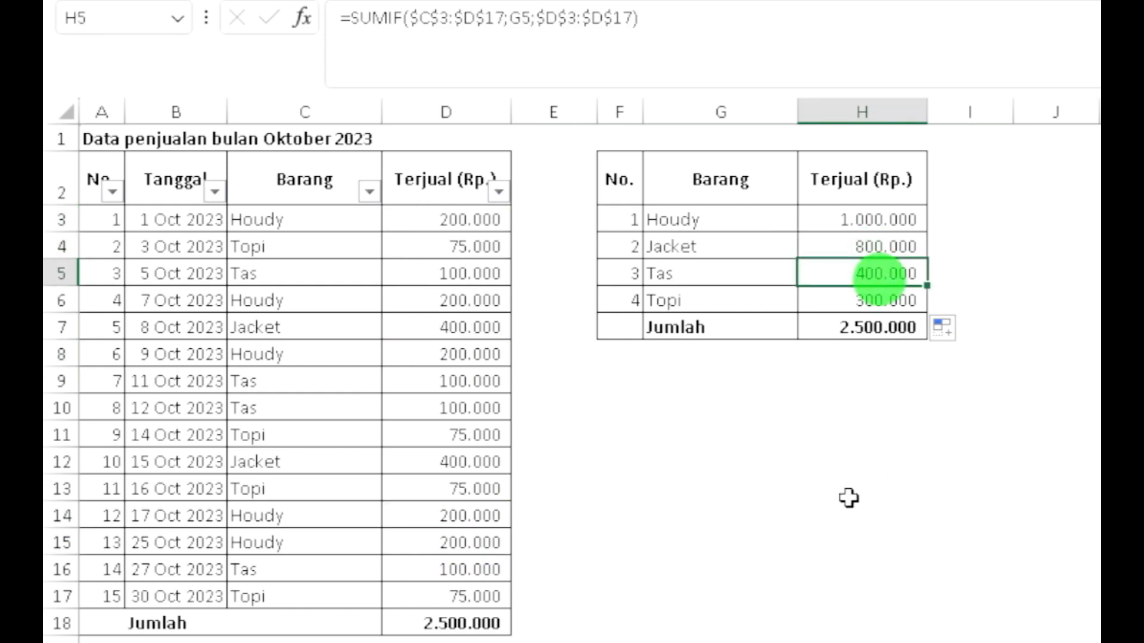
{"action": "left_click", "coordinate": [854, 304]}
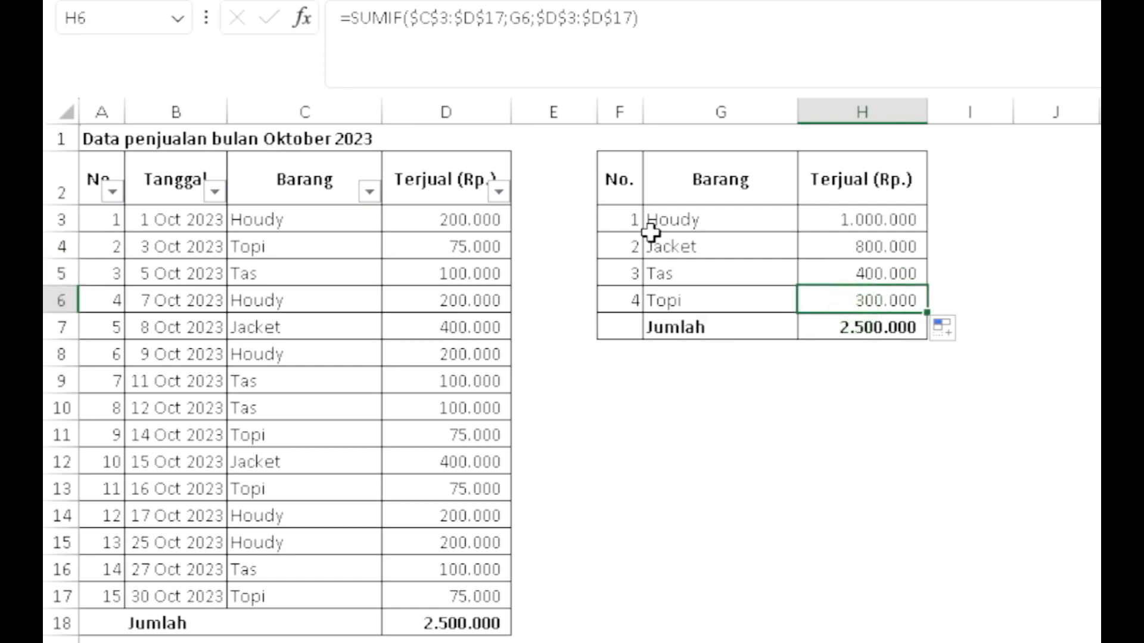
{"action": "left_click", "coordinate": [617, 179]}
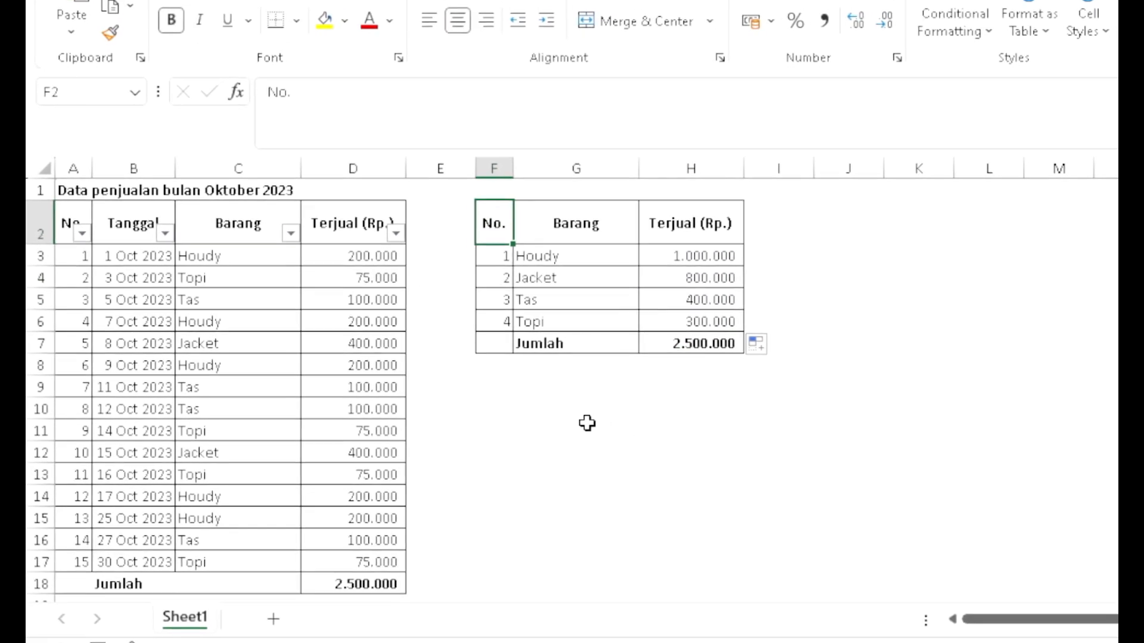